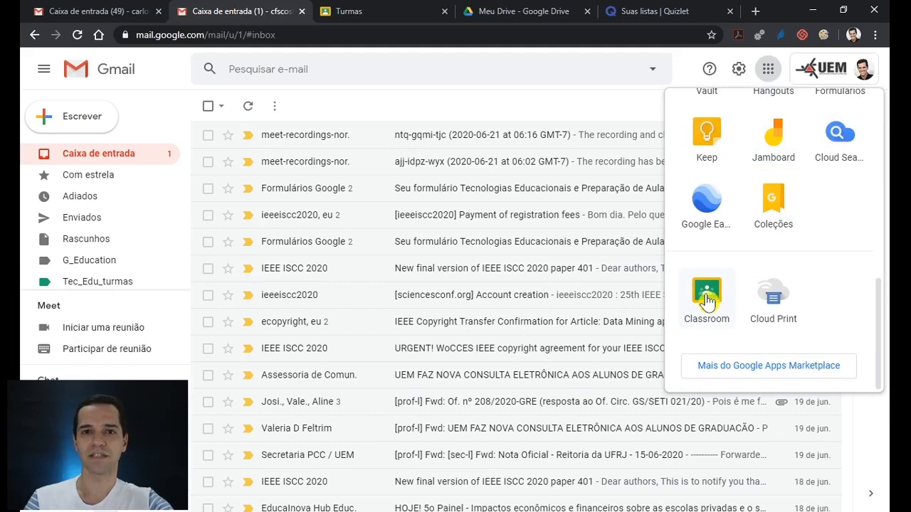
- Switch to Google Classroom and create a new class named "Turma 1"
left_click(405, 11)
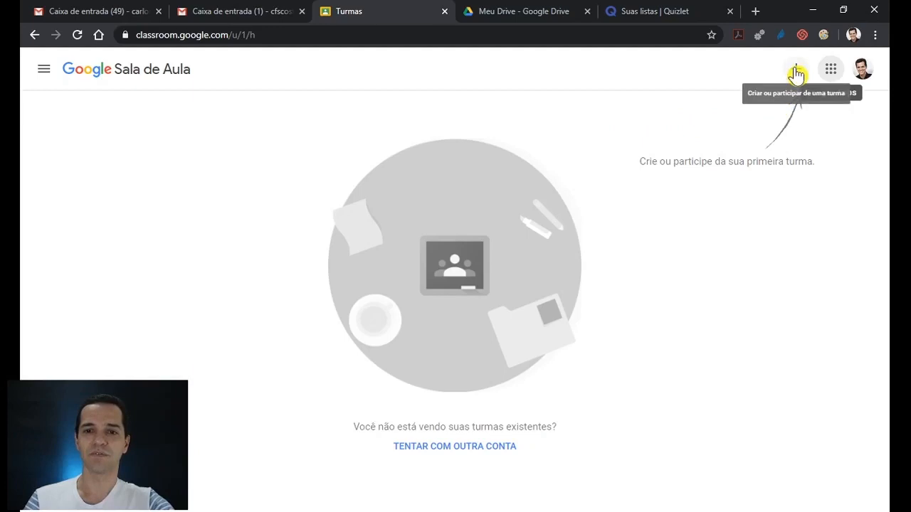
left_click(797, 71)
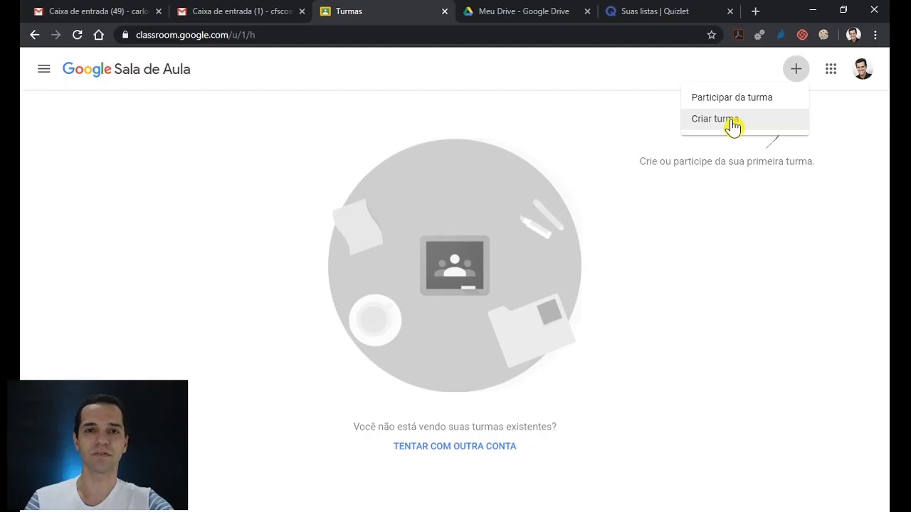
left_click(731, 121)
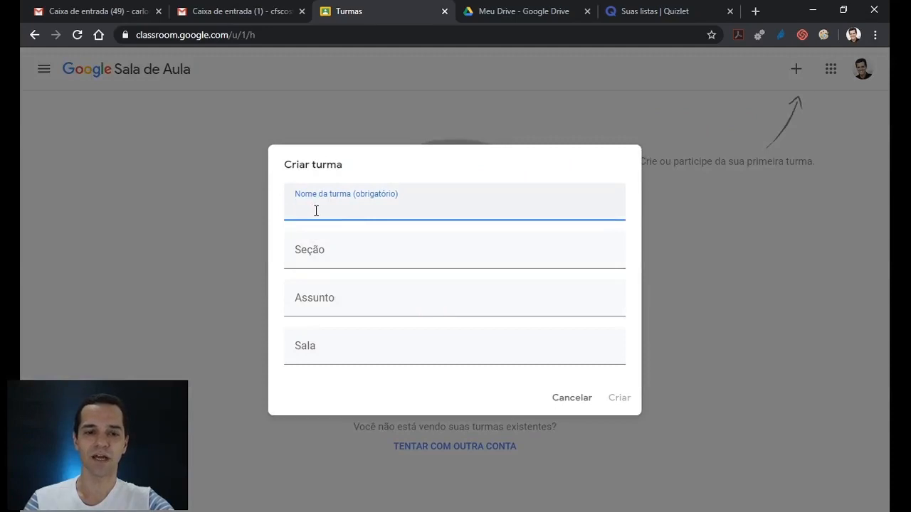
type("Turma 1")
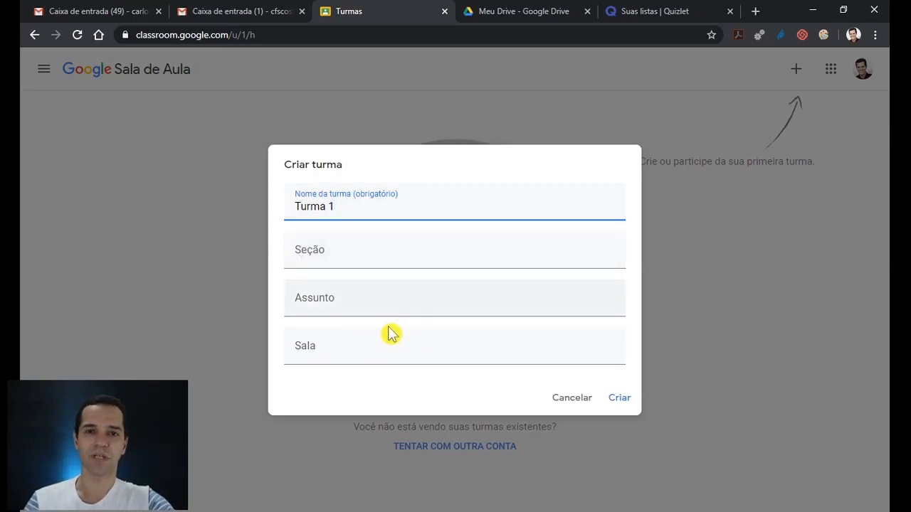
left_click(619, 397)
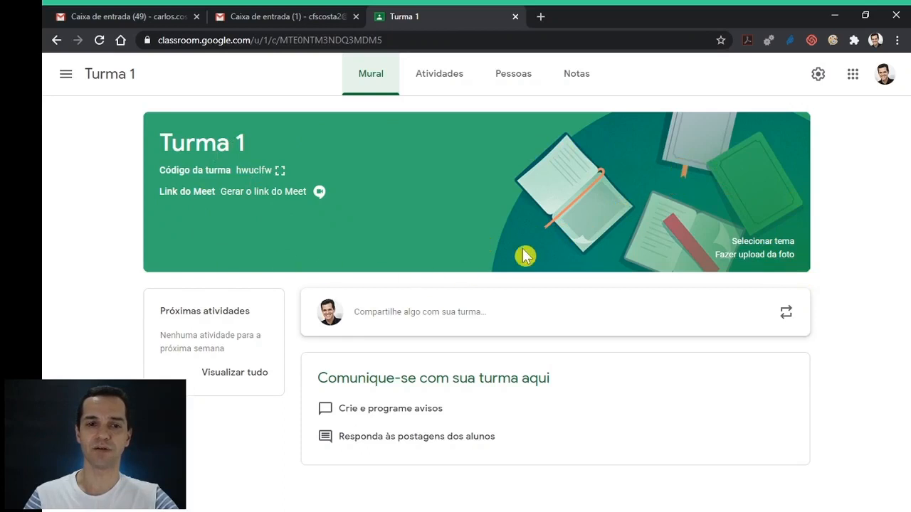
- Change the class theme to the General gallery image with the laptop, tablet and phone on a grey background
left_click(771, 245)
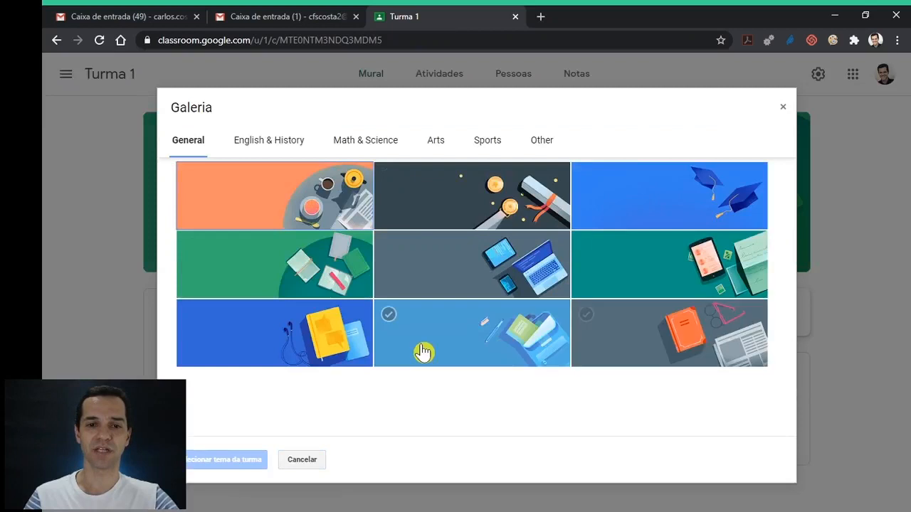
left_click(449, 271)
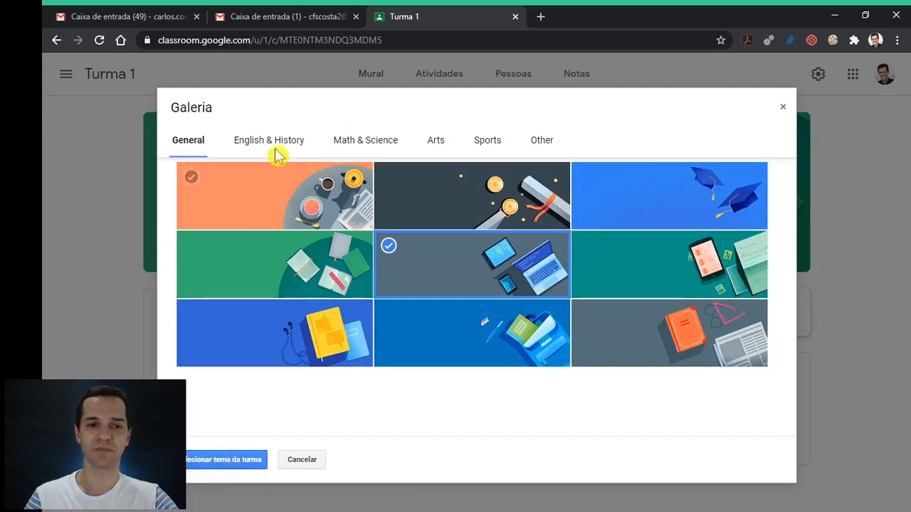
left_click(226, 463)
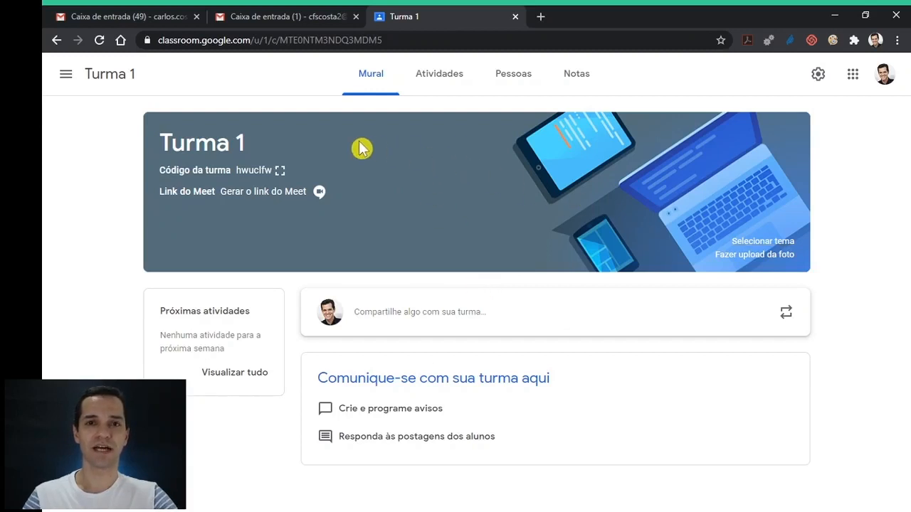
- Highlight the class name and the class code in the banner to examine them
left_click_drag(166, 152, 264, 152)
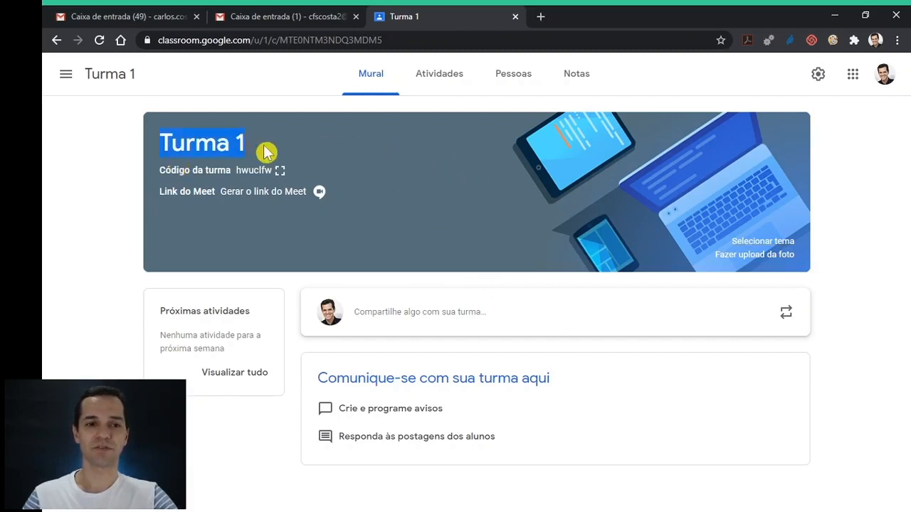
left_click(256, 173)
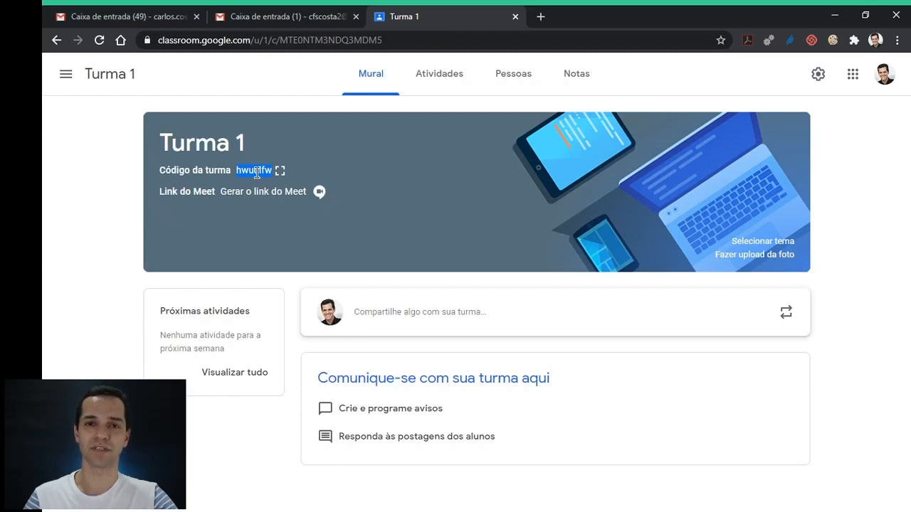
left_click(360, 180)
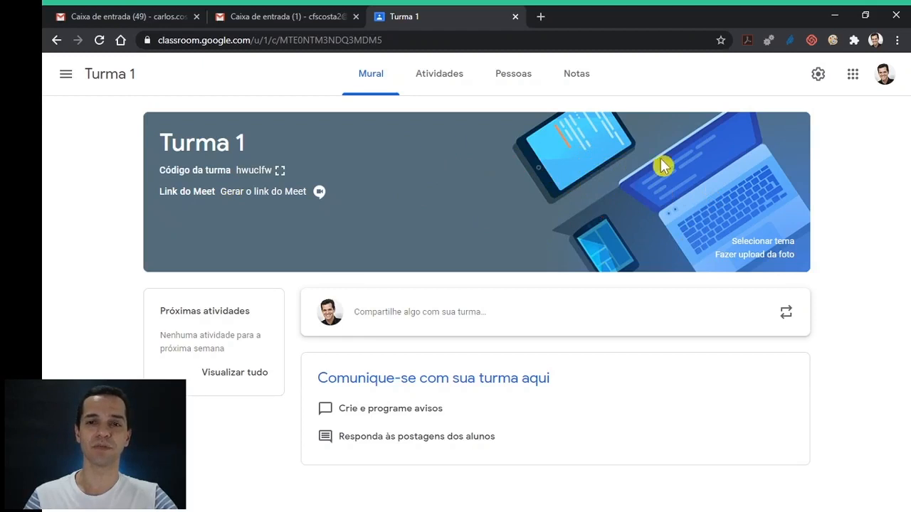
- Open the class settings and examine their sections and the Descrição da turma, Seção, Sala and Assunto fields
left_click(819, 75)
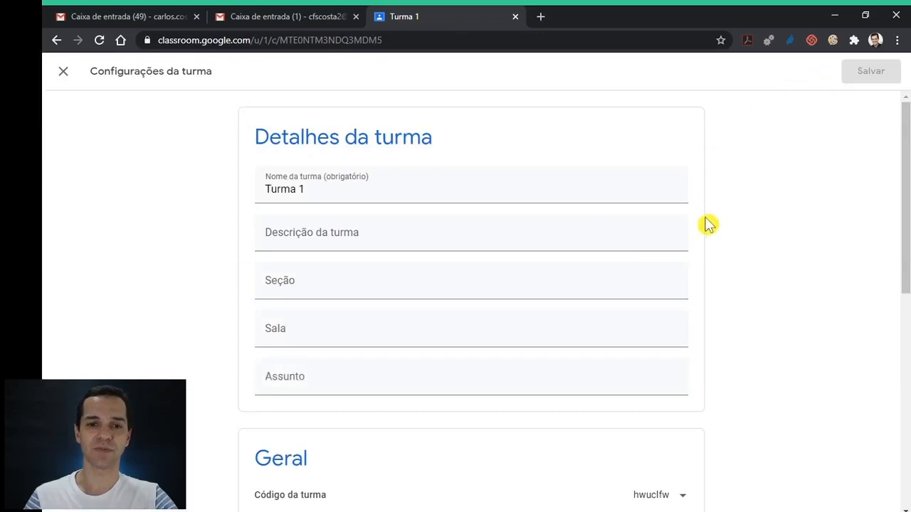
scroll(708, 227, "down", 5)
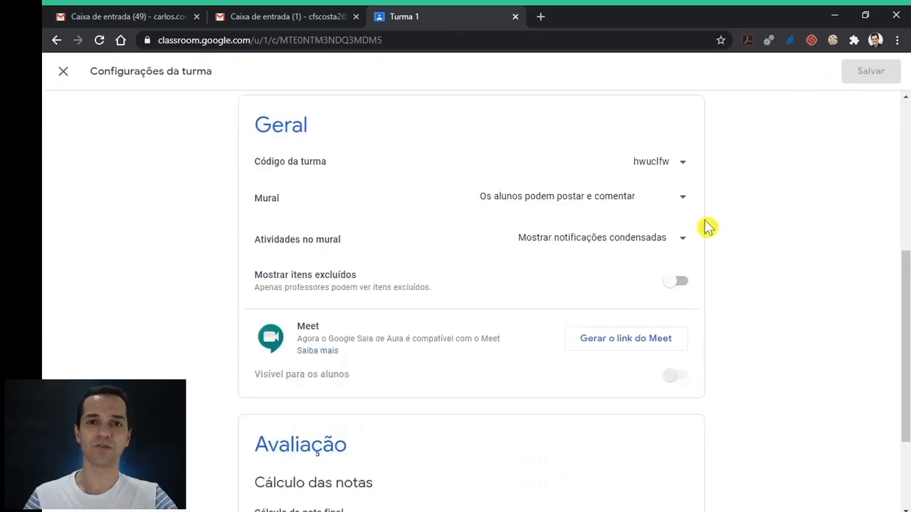
scroll(706, 228, "down", 3)
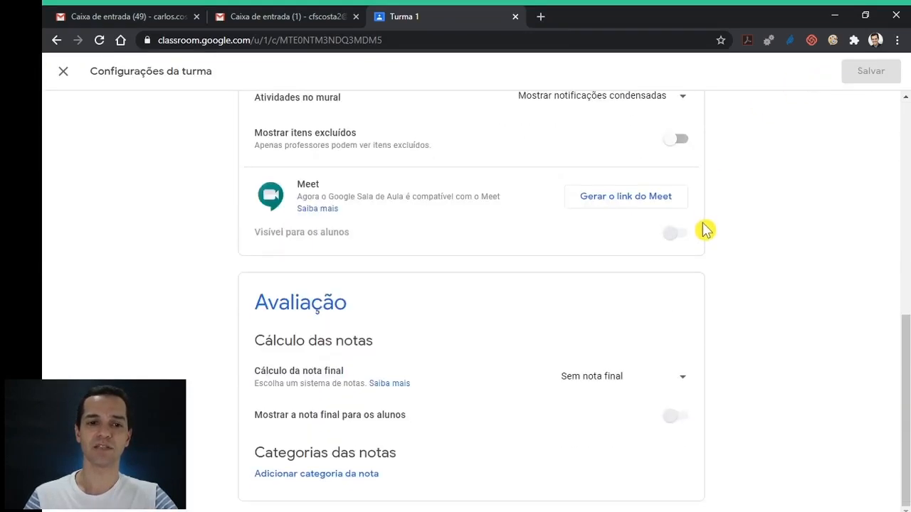
scroll(700, 235, "up", 10)
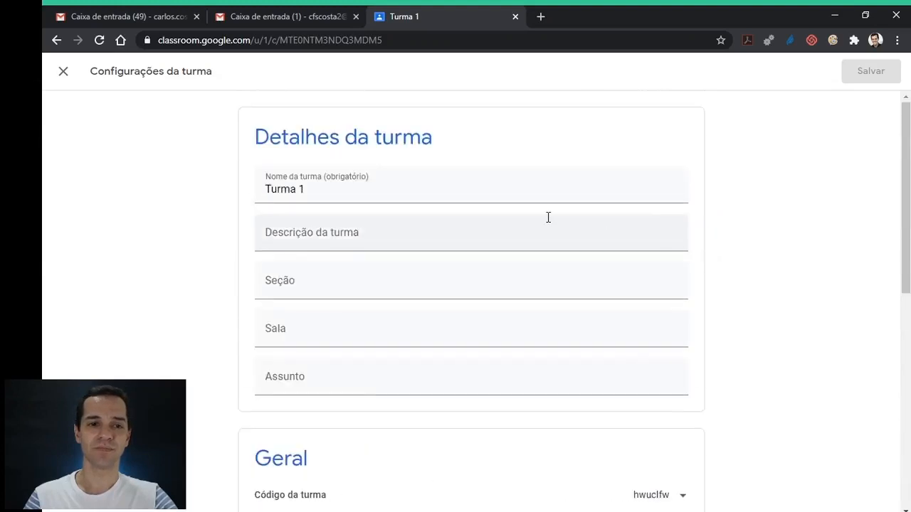
left_click(277, 233)
left_click(288, 283)
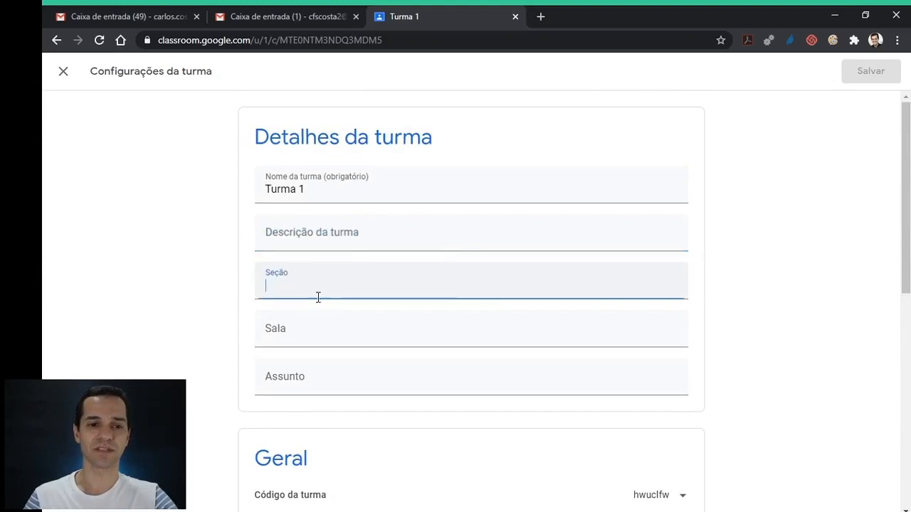
left_click(287, 331)
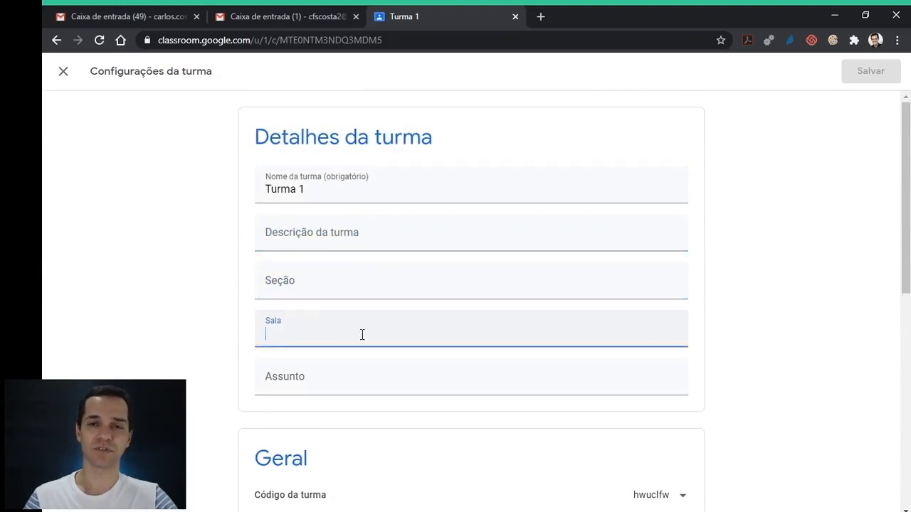
left_click(326, 383)
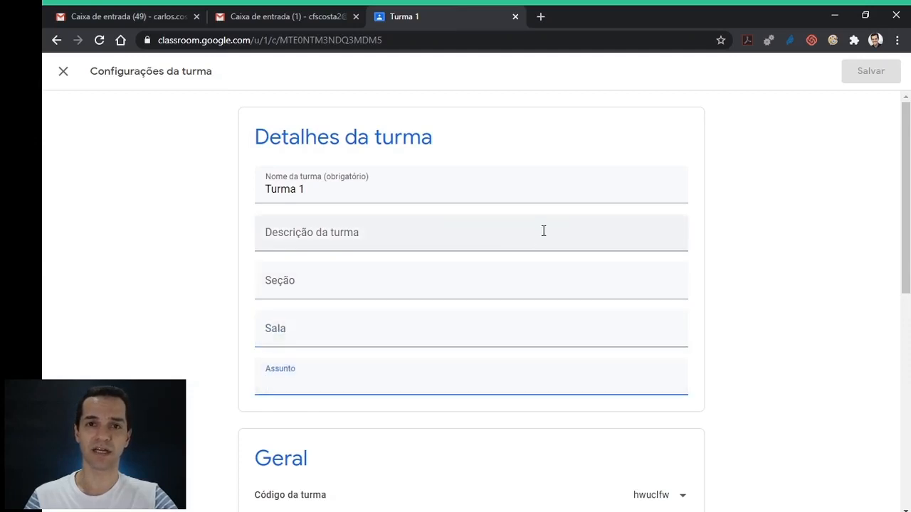
- Set Mural to "Os alunos só podem comentar" and choose "Mostrar notificações condensadas" for Atividades no mural
scroll(766, 294, "down", 3)
scroll(767, 294, "down", 2)
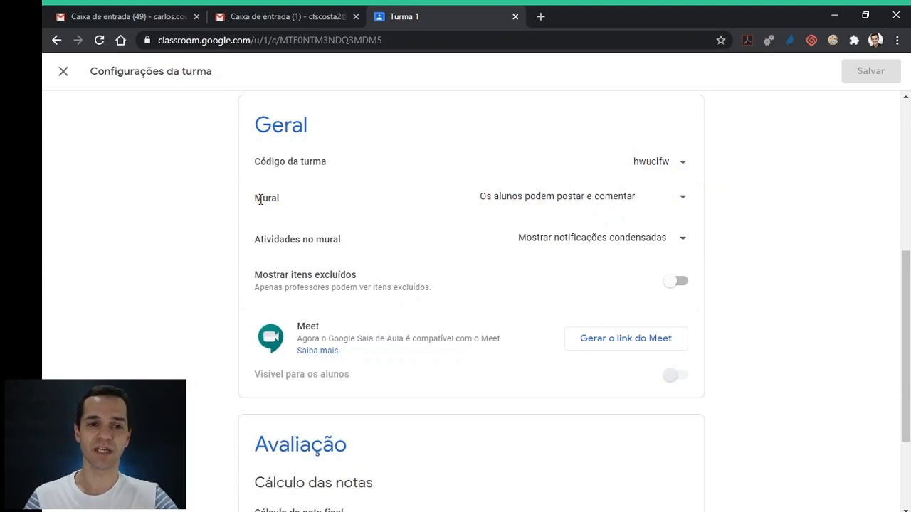
left_click(549, 204)
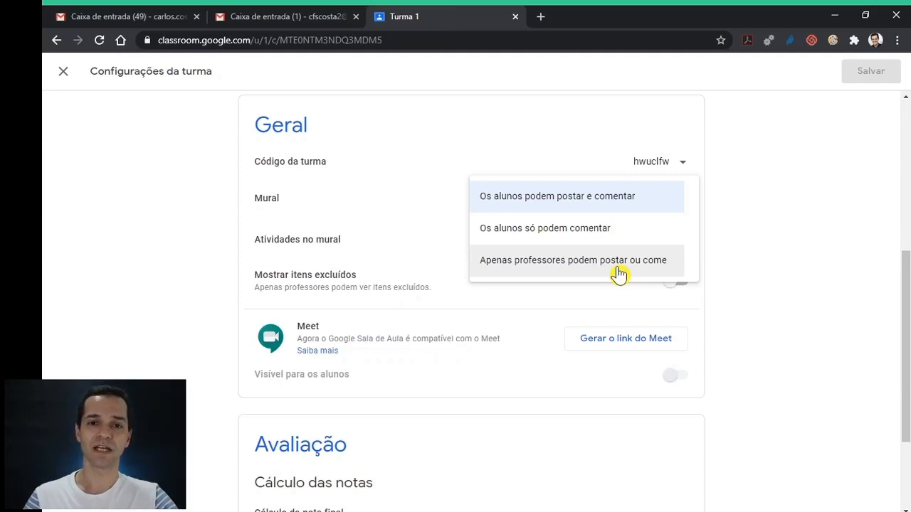
left_click(573, 235)
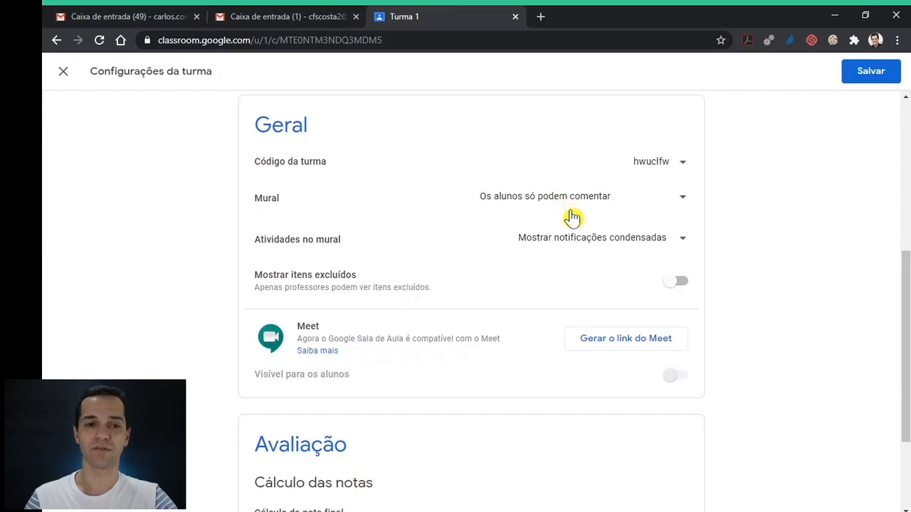
left_click(589, 244)
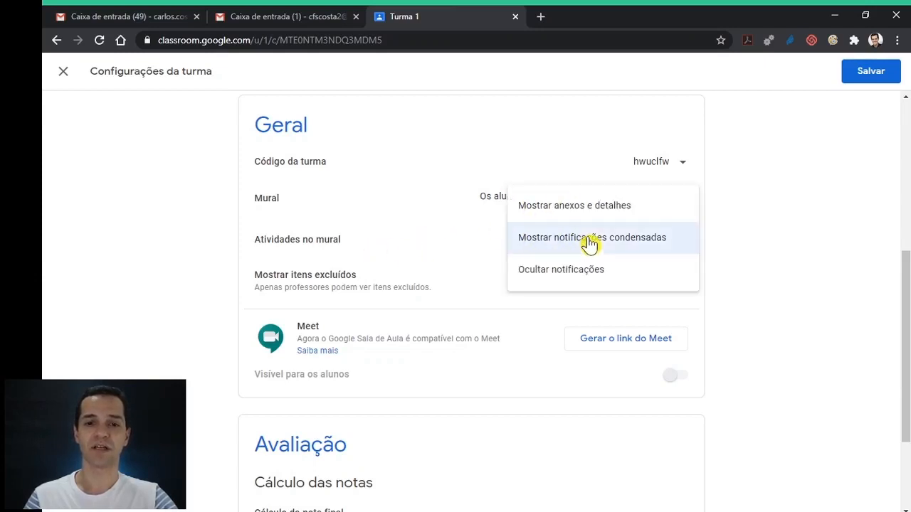
left_click(637, 246)
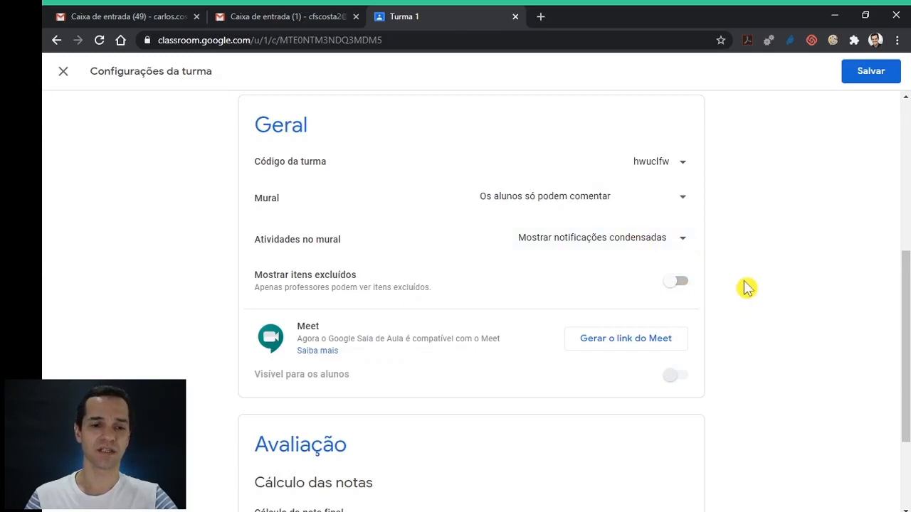
- Generate the Meet link for the class and turn off its visibility to students
scroll(743, 292, "down", 1)
scroll(743, 292, "down", 1)
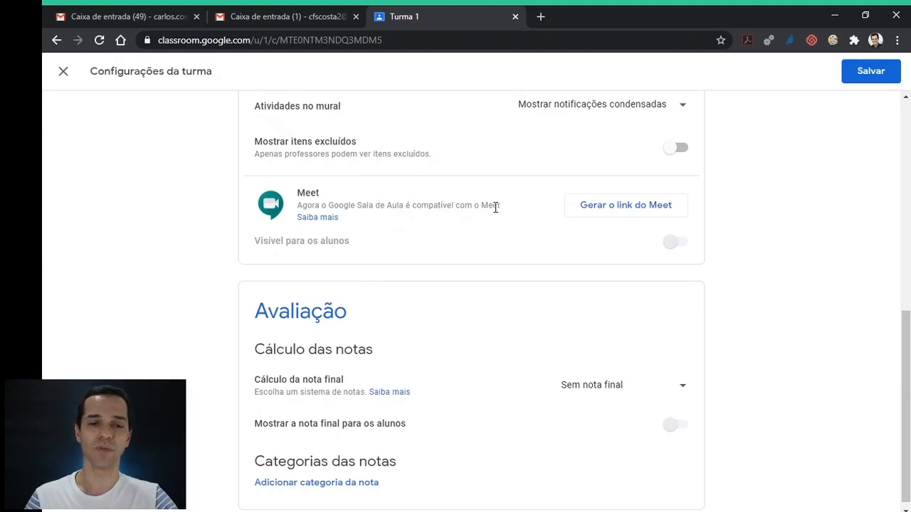
left_click(613, 211)
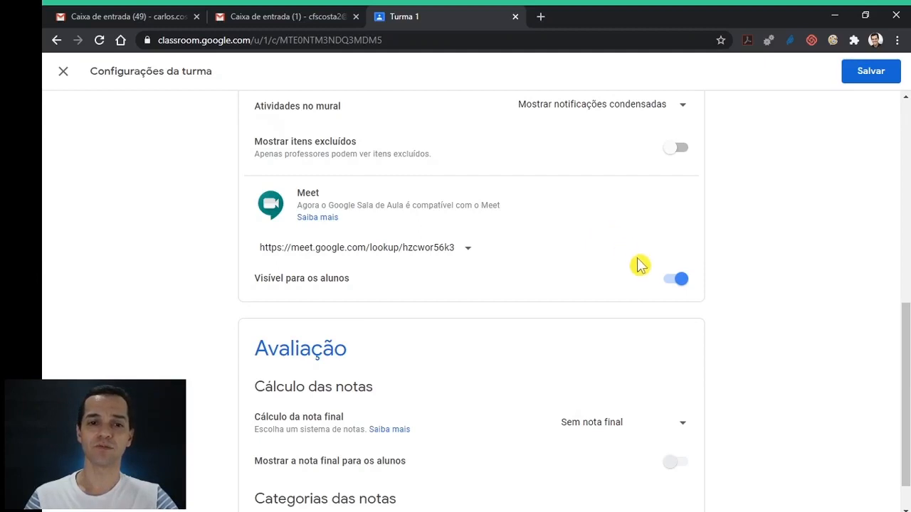
left_click(677, 284)
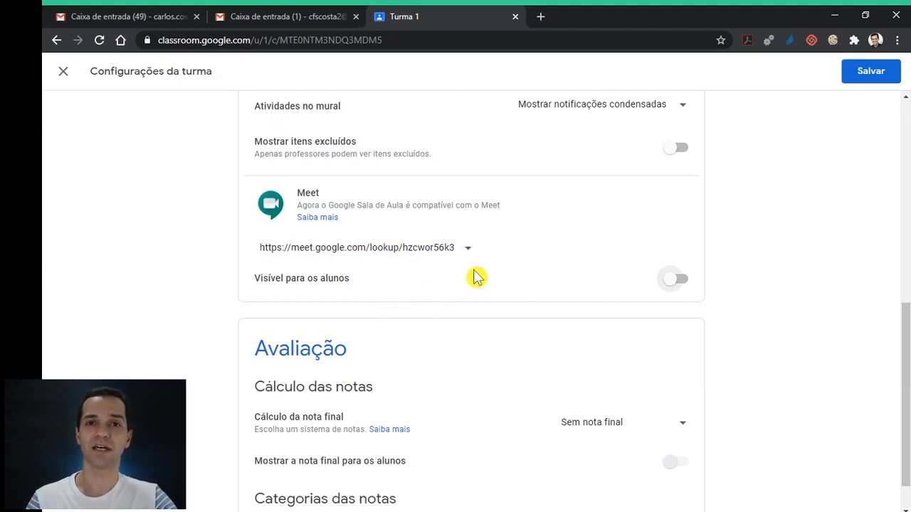
- Add the grade categories "prova" and "trabalho", give "trabalho" 30 default points, and save the class settings
scroll(477, 276, "down", 1)
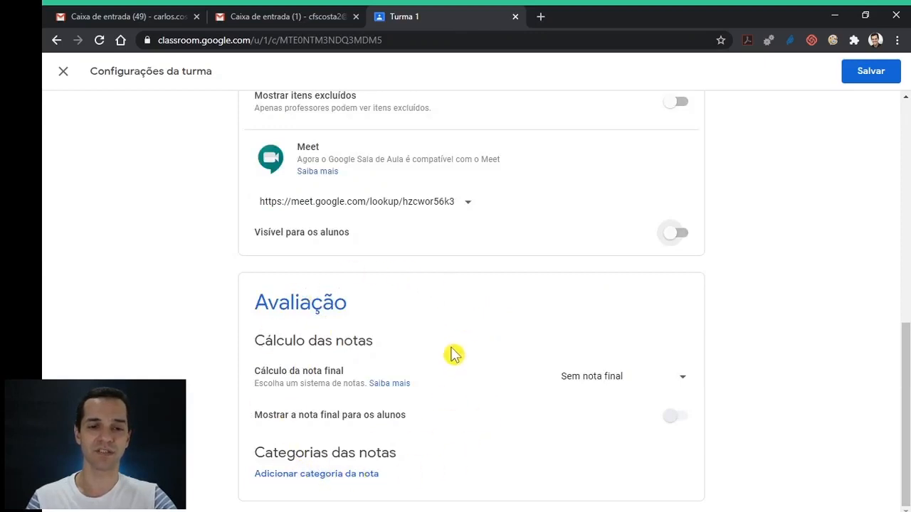
left_click(347, 473)
type("prova")
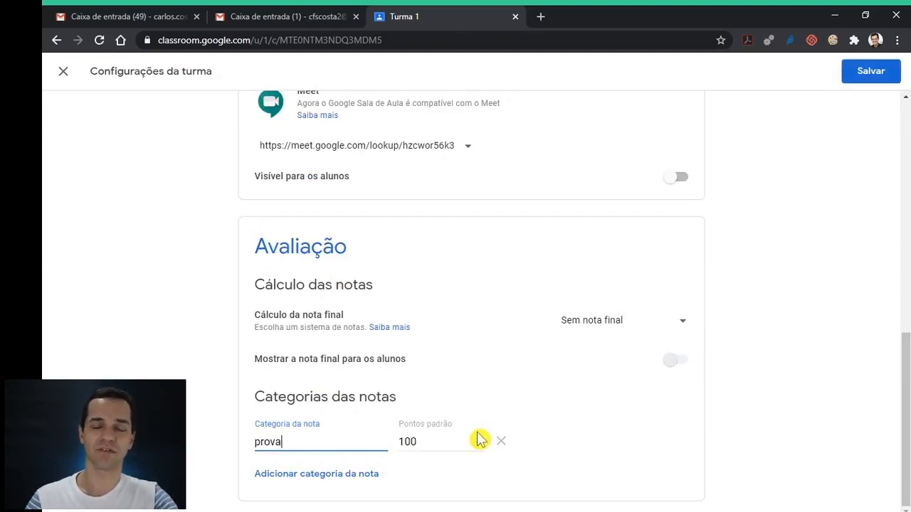
left_click(311, 475)
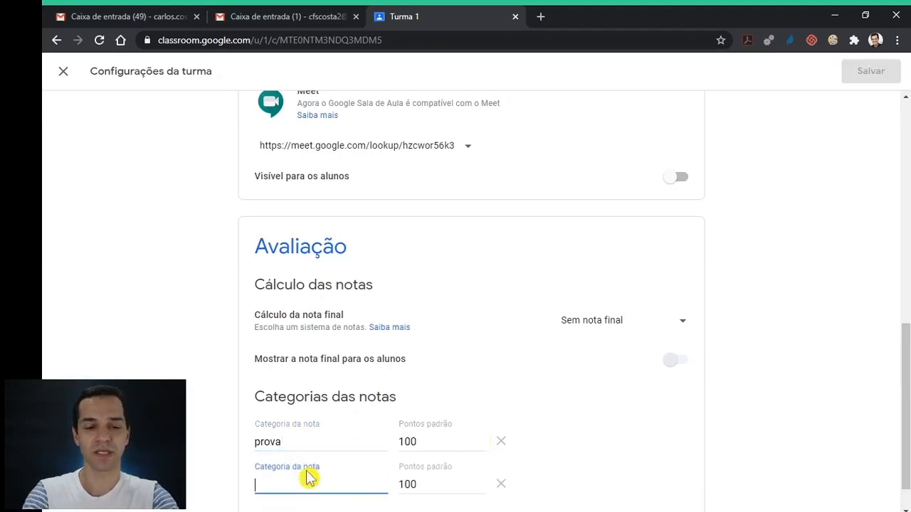
type("trabalho")
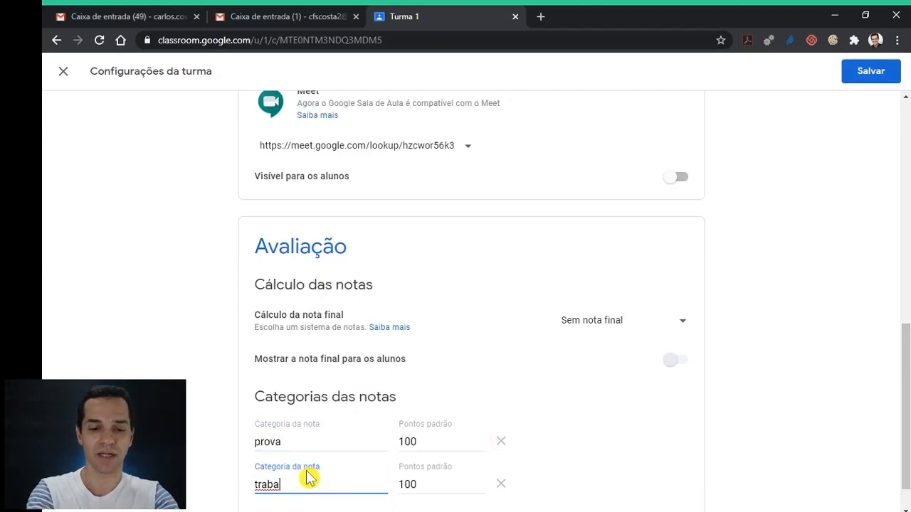
key("Tab")
type("30")
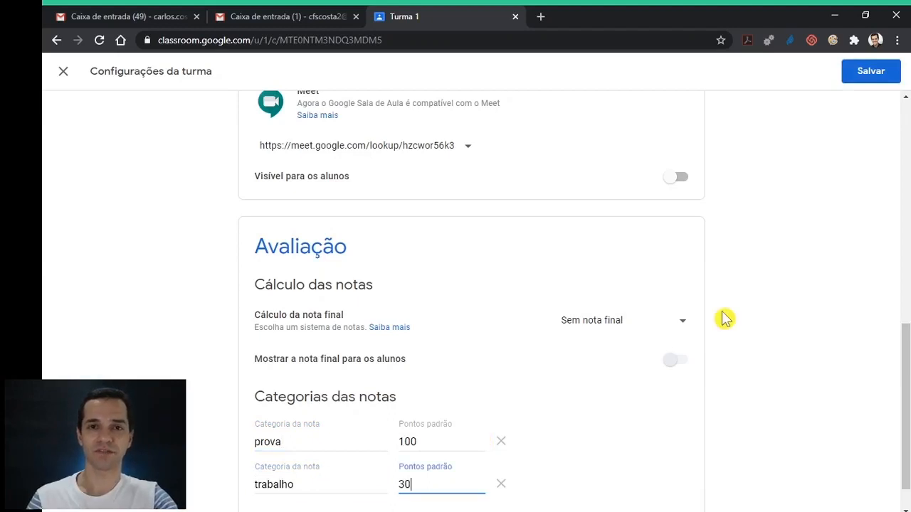
scroll(523, 342, "up", 3)
scroll(521, 342, "up", 5)
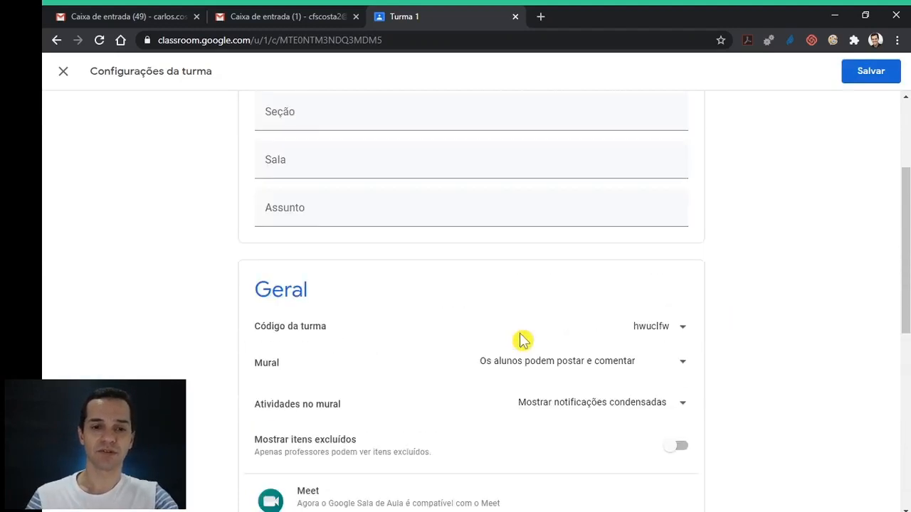
left_click(871, 73)
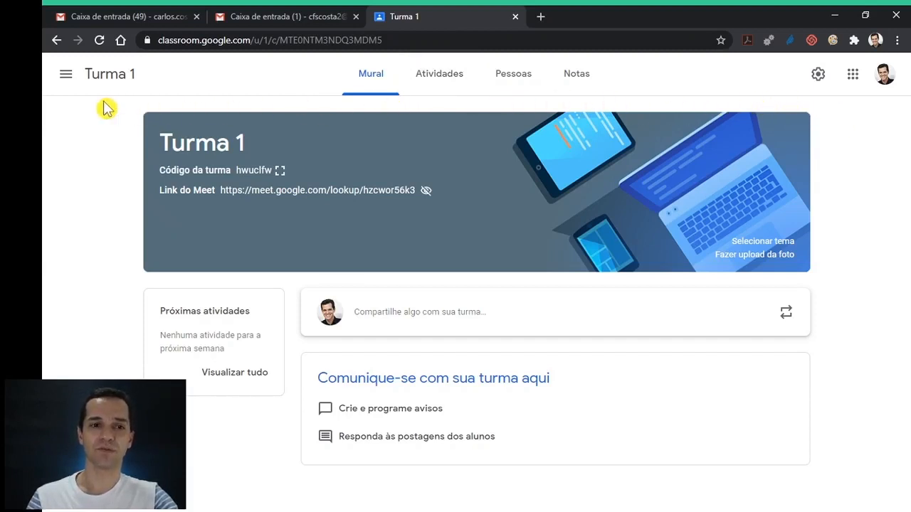
- Open the general Configurações page with the profile and notification options
left_click(65, 76)
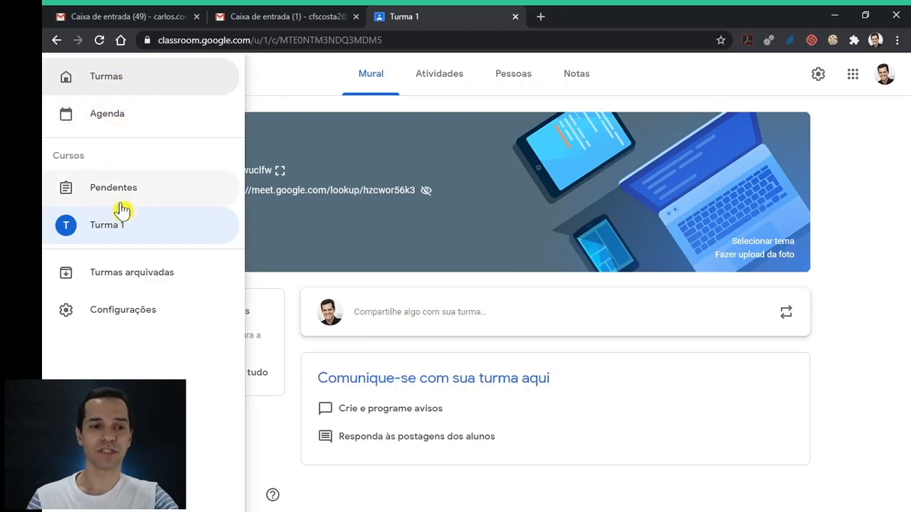
left_click(122, 313)
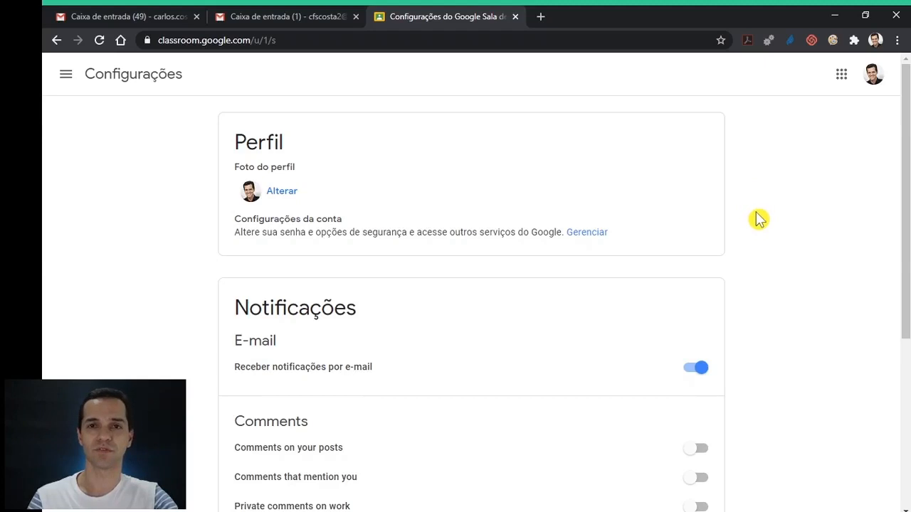
- Turn "Receber notificações por e-mail" off and back on
scroll(759, 219, "down", 1)
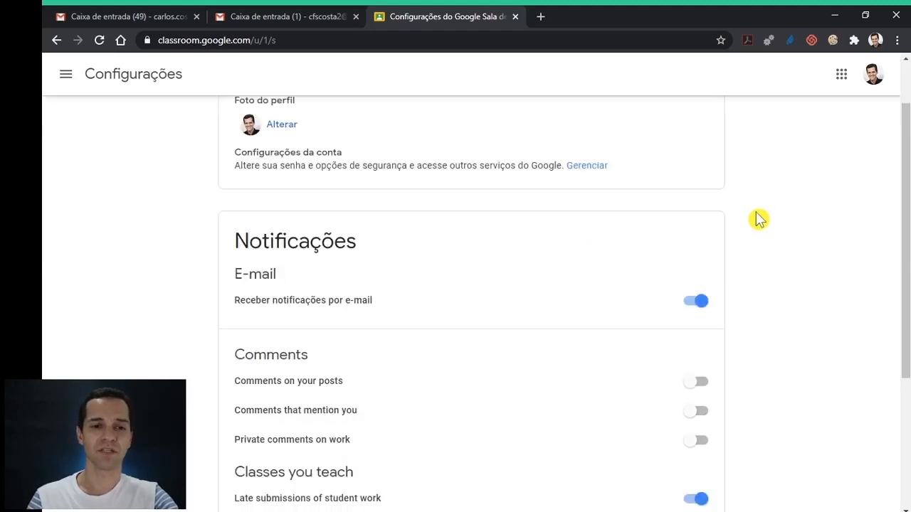
scroll(759, 219, "down", 1)
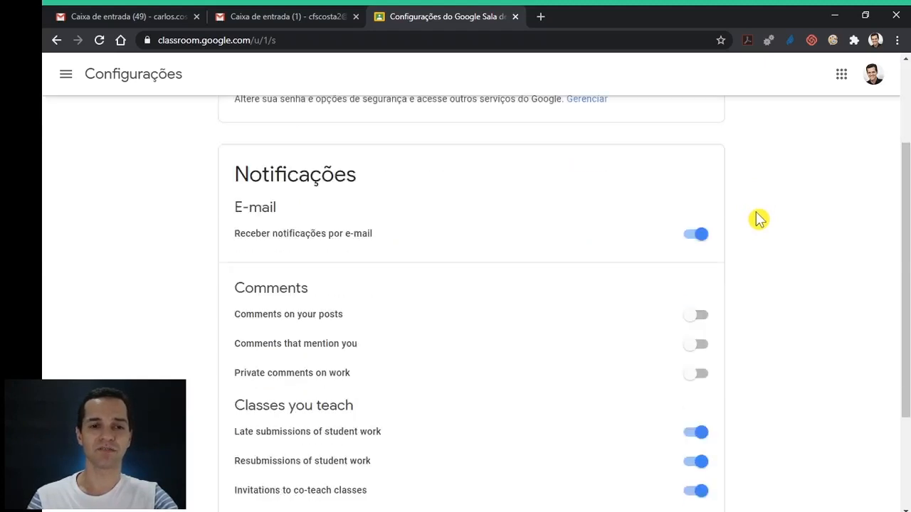
left_click(694, 236)
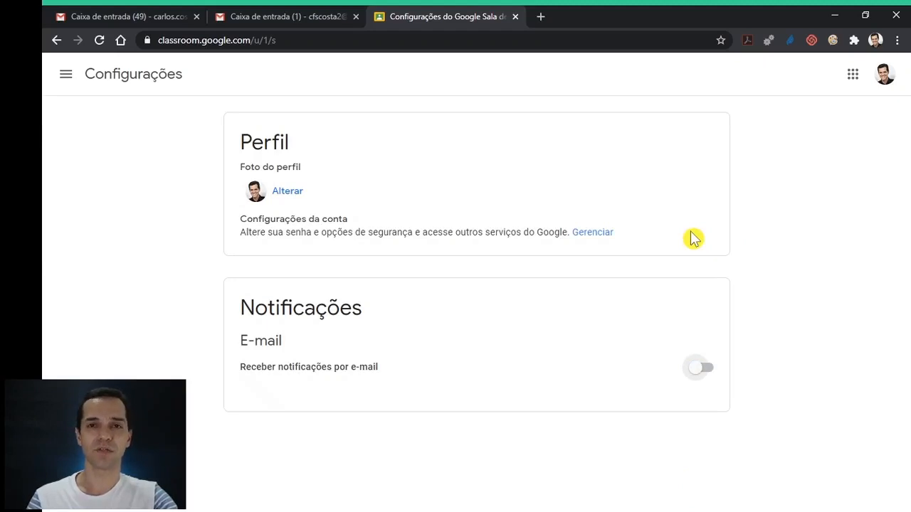
left_click(703, 370)
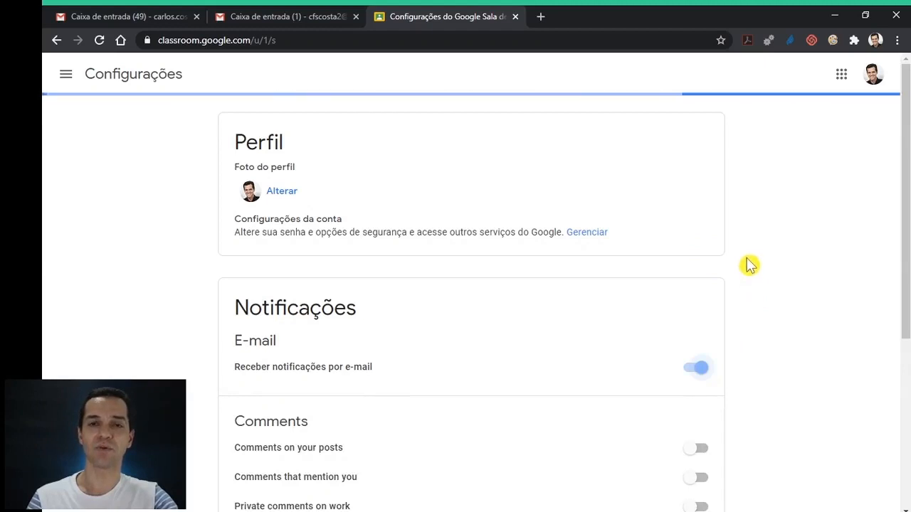
- Expand "Notificações das turmas" and enable the notifications for Turma 1
scroll(749, 265, "down", 2)
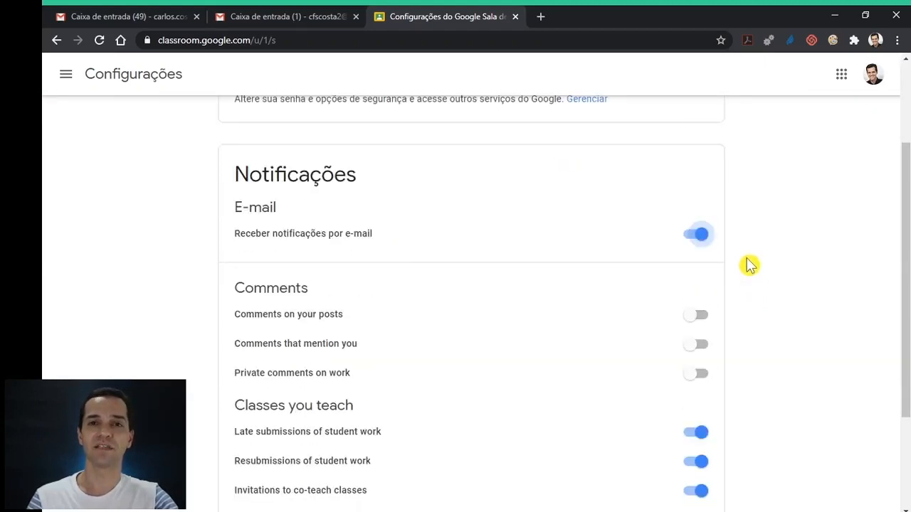
scroll(749, 265, "down", 1)
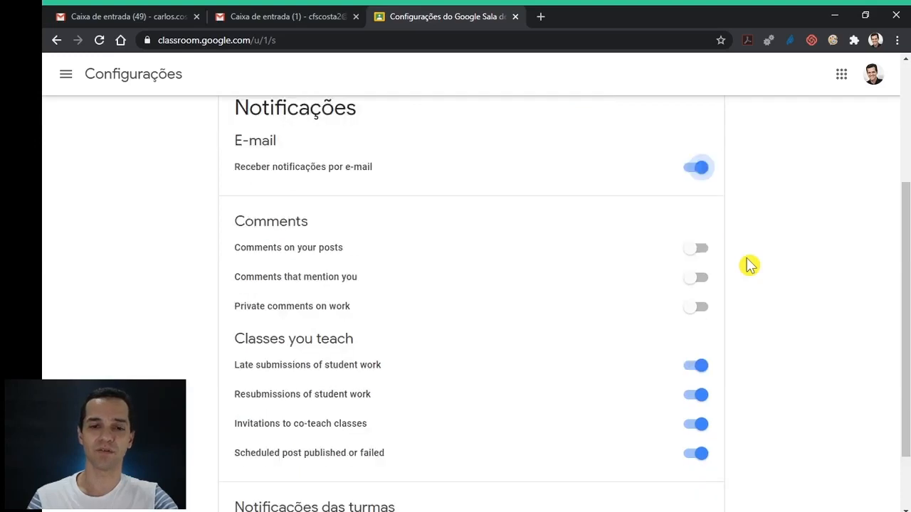
scroll(749, 264, "down", 1)
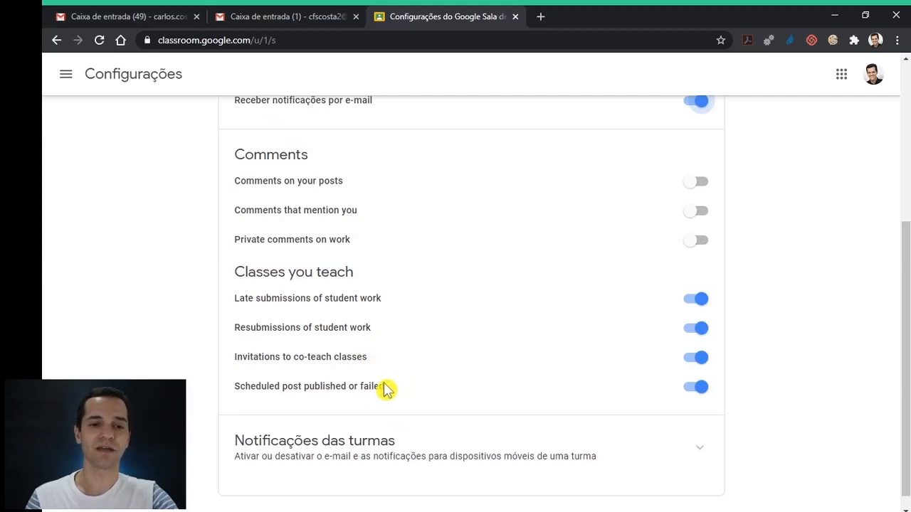
scroll(775, 322, "down", 1)
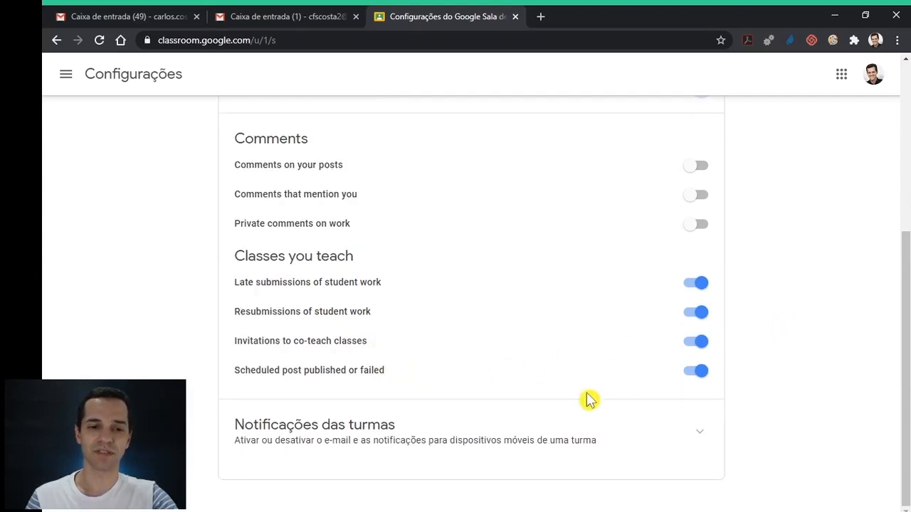
left_click(330, 437)
scroll(353, 430, "down", 1)
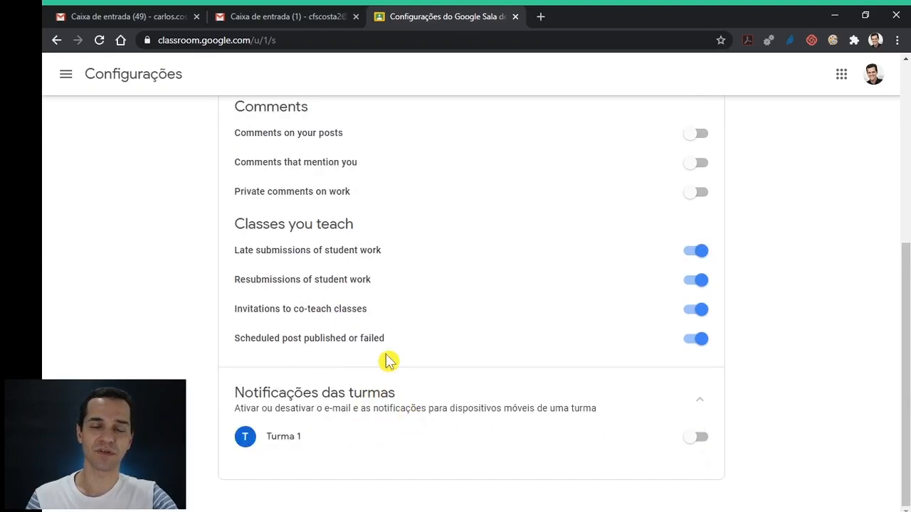
left_click(695, 439)
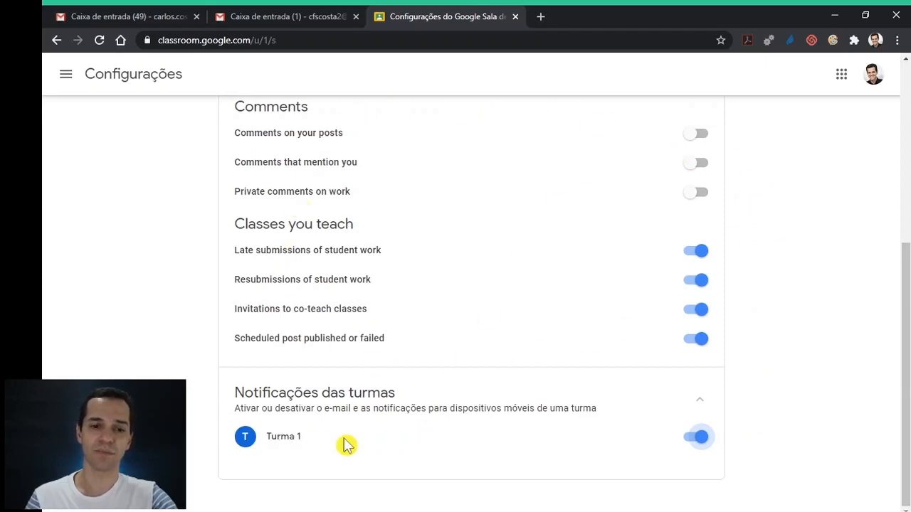
scroll(783, 394, "up", 5)
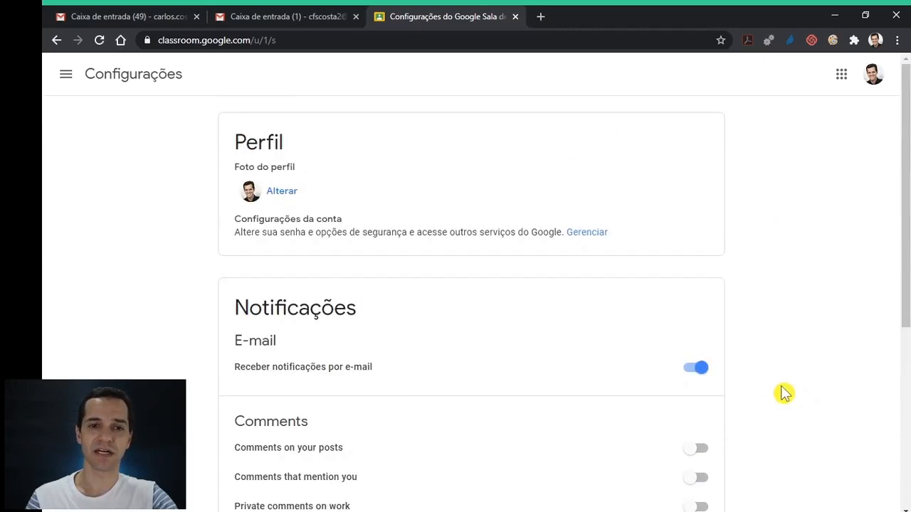
scroll(797, 285, "down", 4)
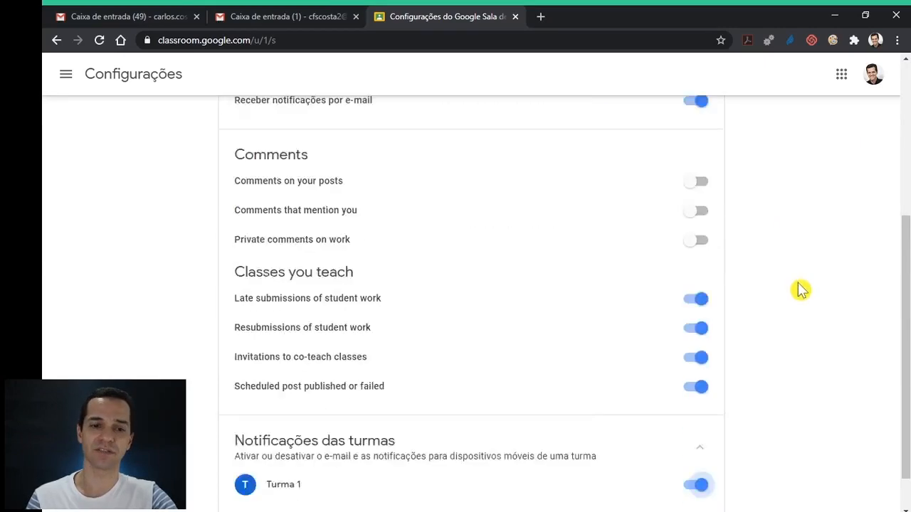
scroll(794, 358, "up", 4)
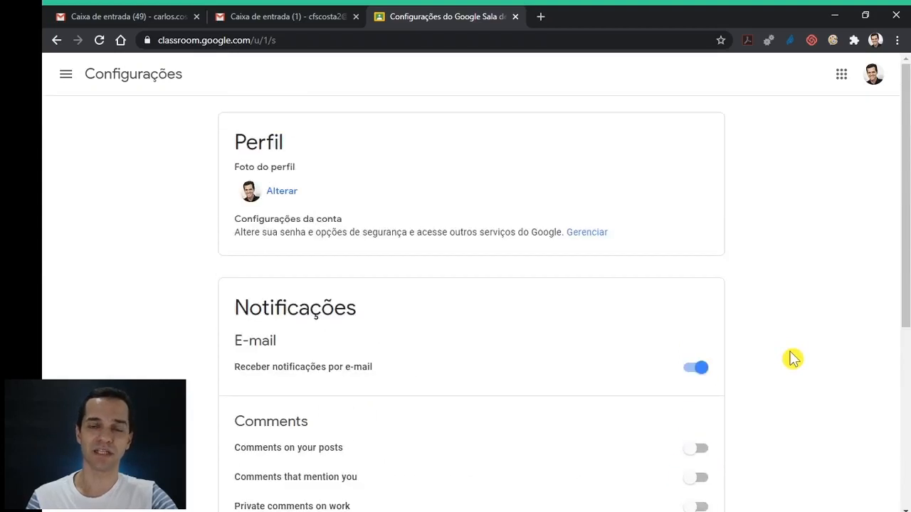
- Go to the class list, open Turma 1 and view its Atividades, Pessoas and Notas pages
left_click(66, 80)
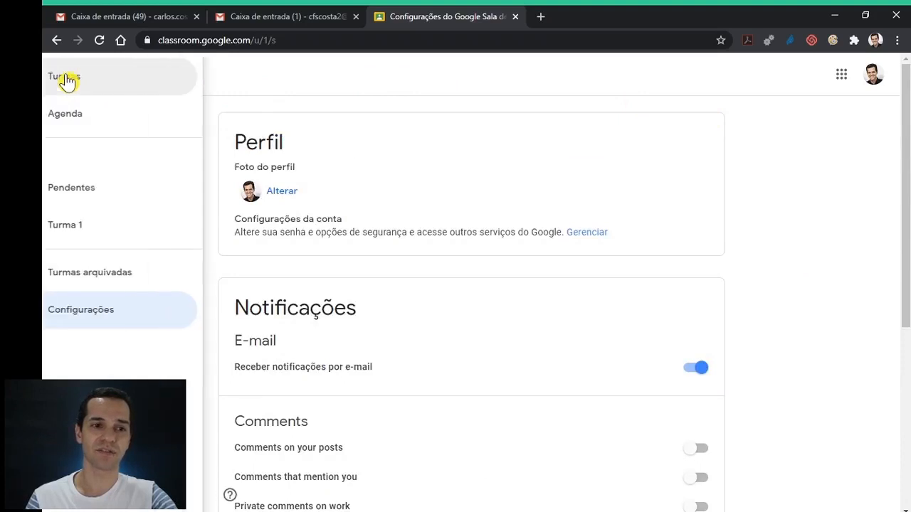
left_click(114, 80)
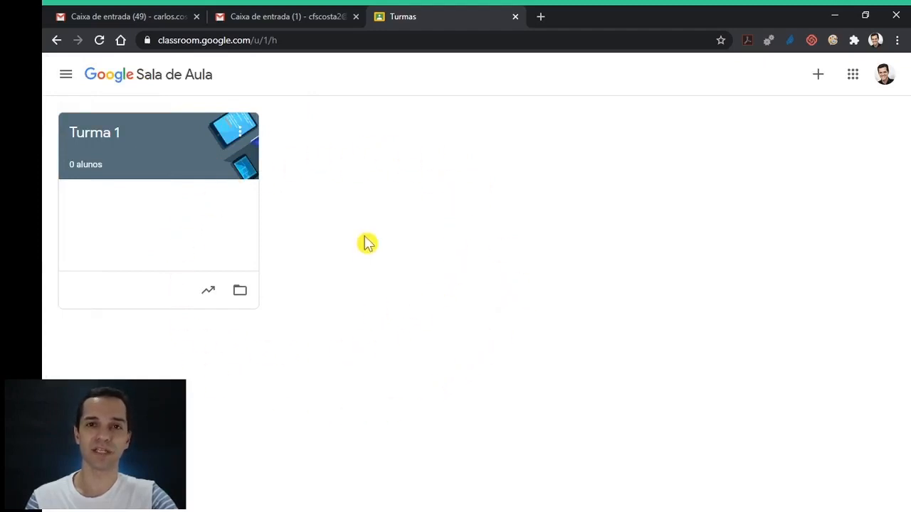
left_click(104, 138)
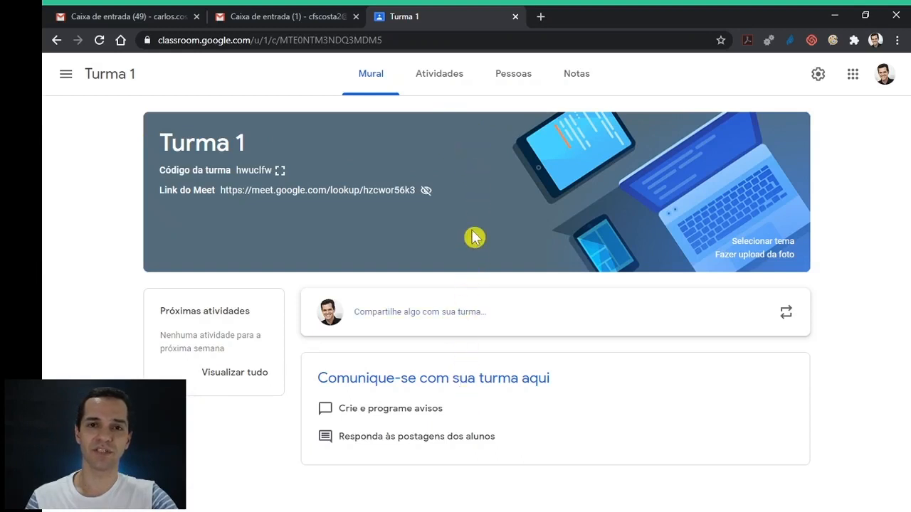
left_click(432, 81)
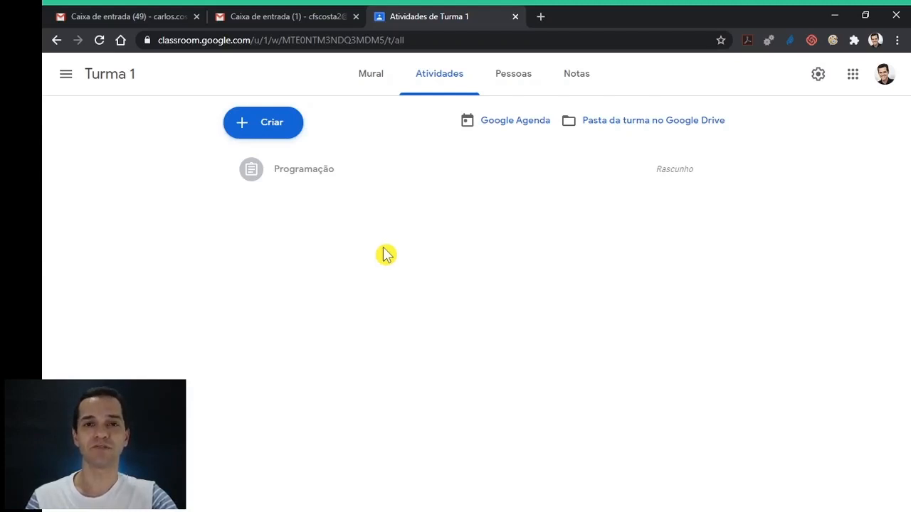
left_click(515, 80)
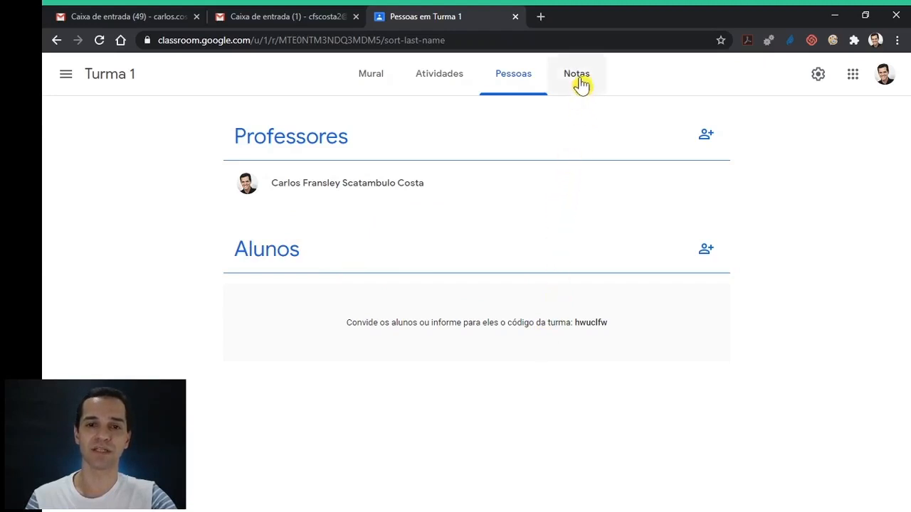
left_click(580, 82)
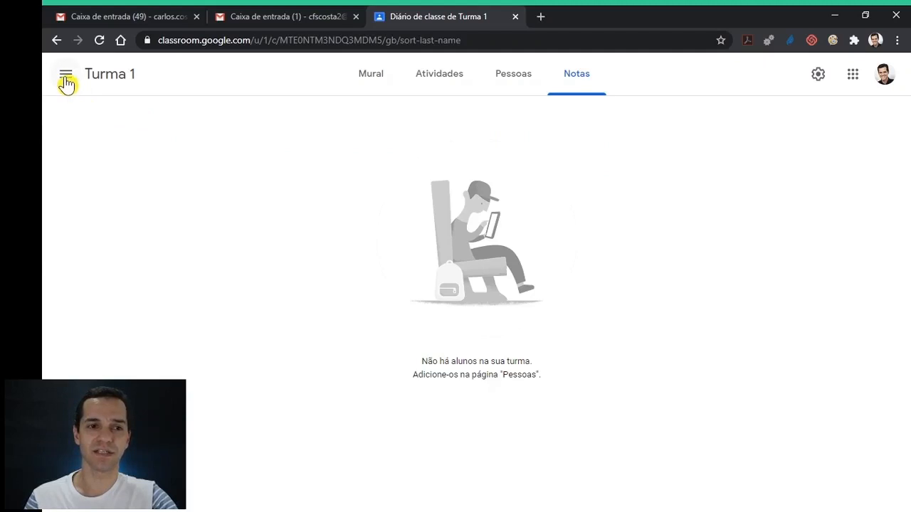
- Return to the class list and archive Turma 1
left_click(65, 79)
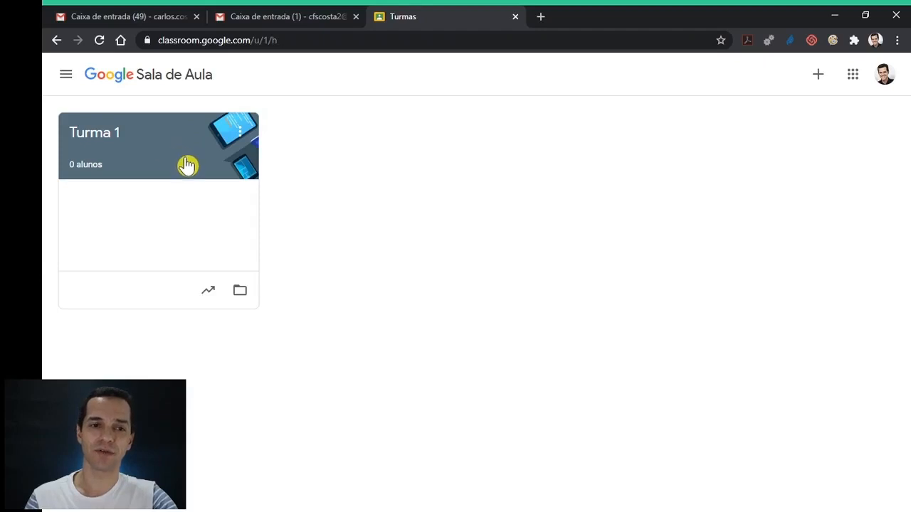
left_click(239, 135)
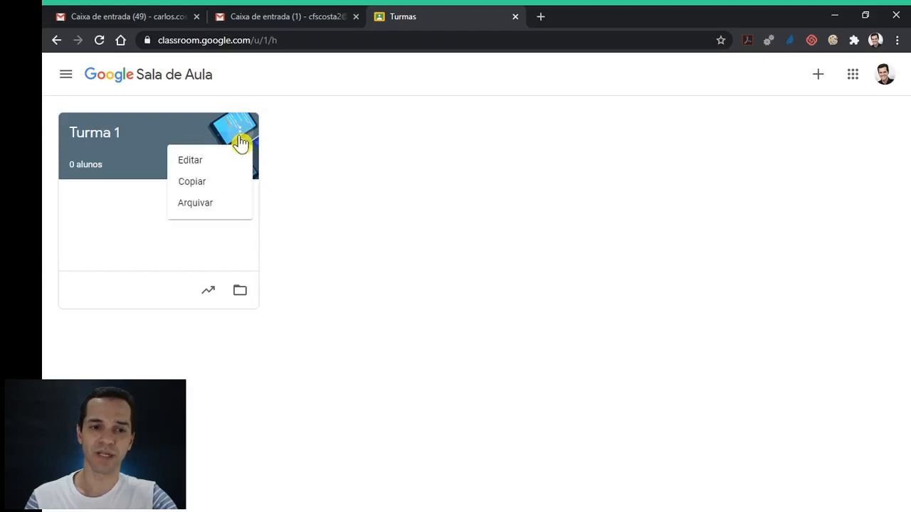
left_click(203, 208)
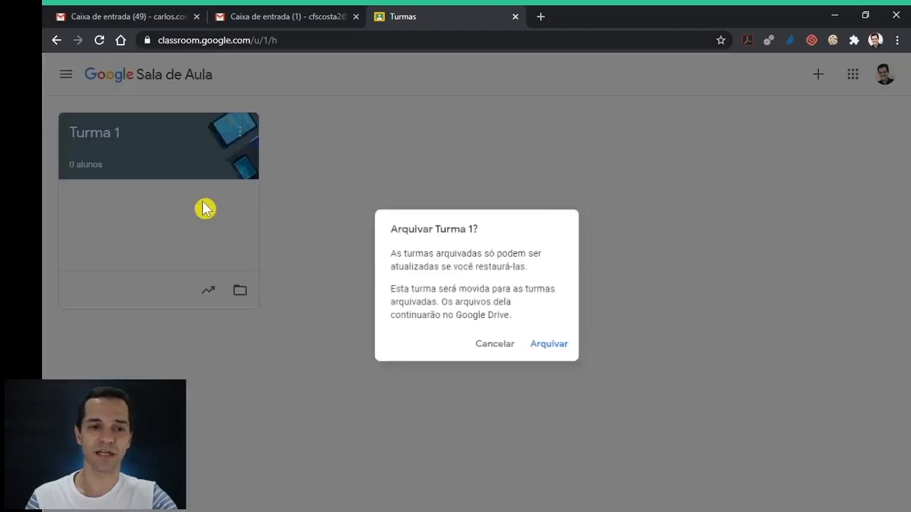
left_click(550, 349)
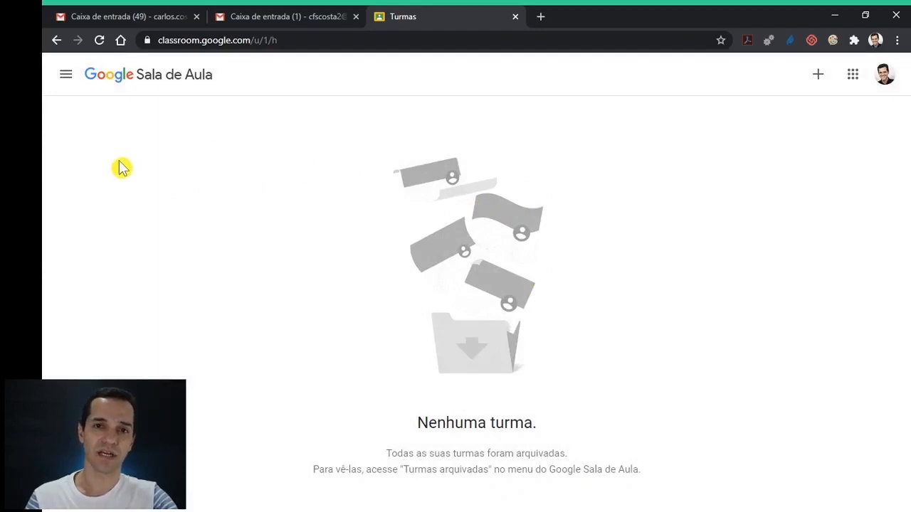
- Open the archived classes and permanently delete Turma 1
left_click(64, 78)
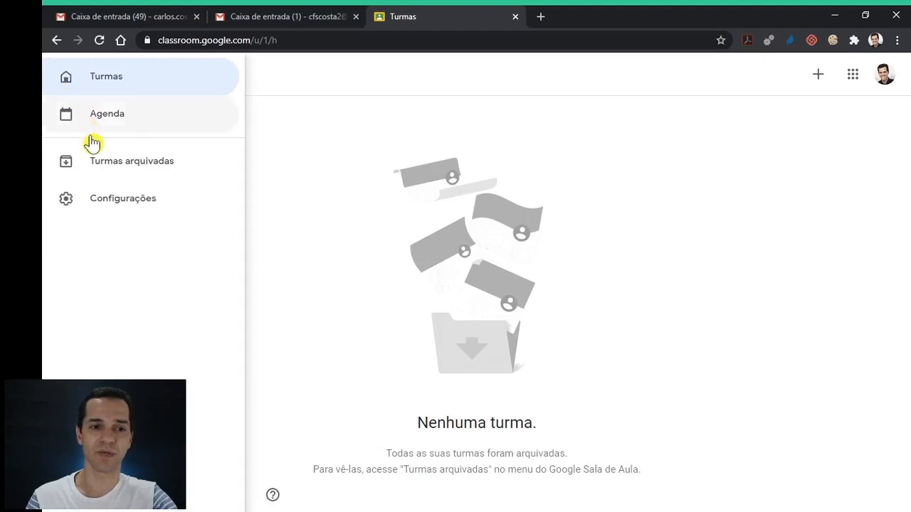
left_click(110, 168)
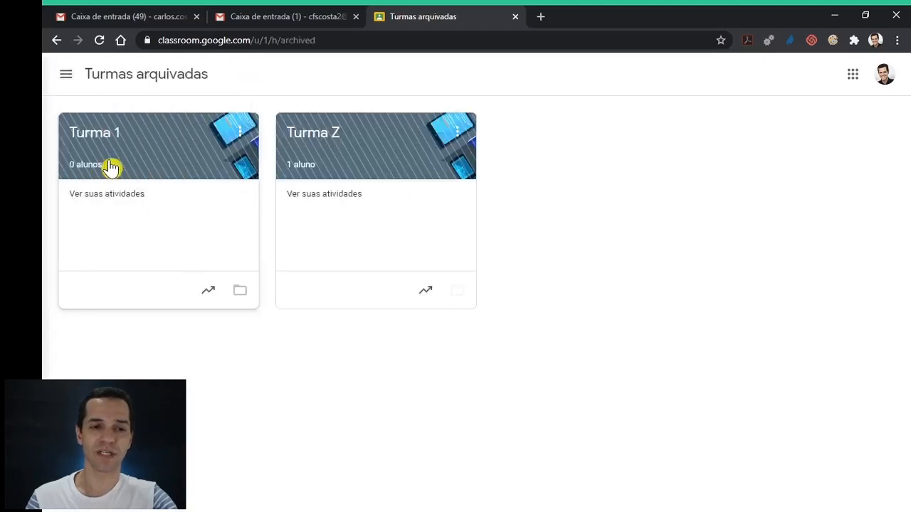
left_click(239, 134)
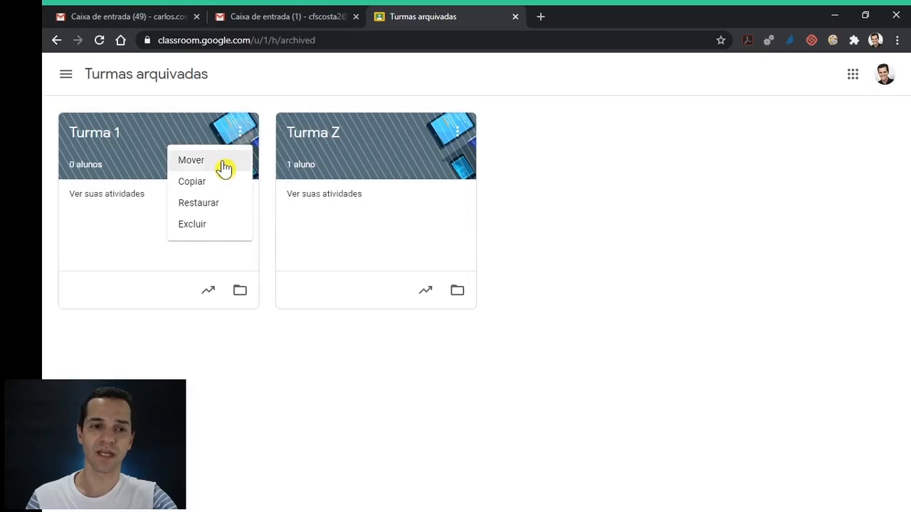
left_click(223, 232)
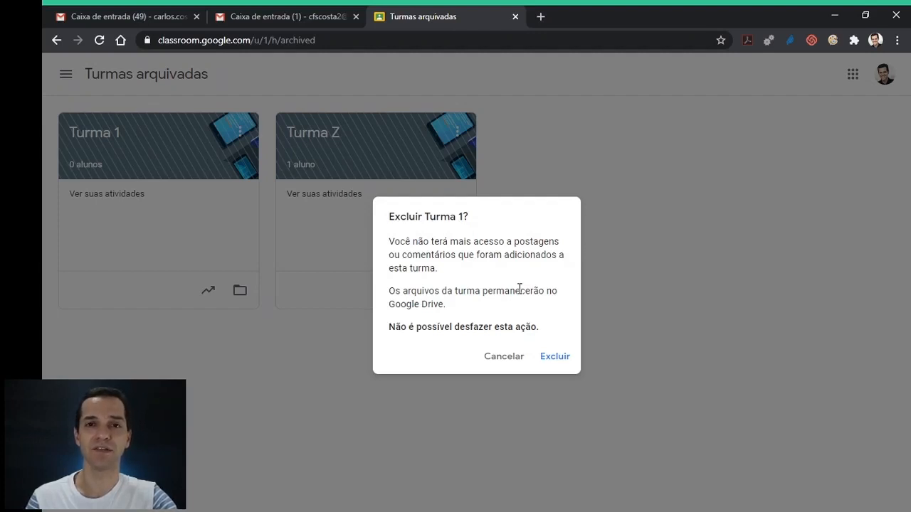
left_click(555, 357)
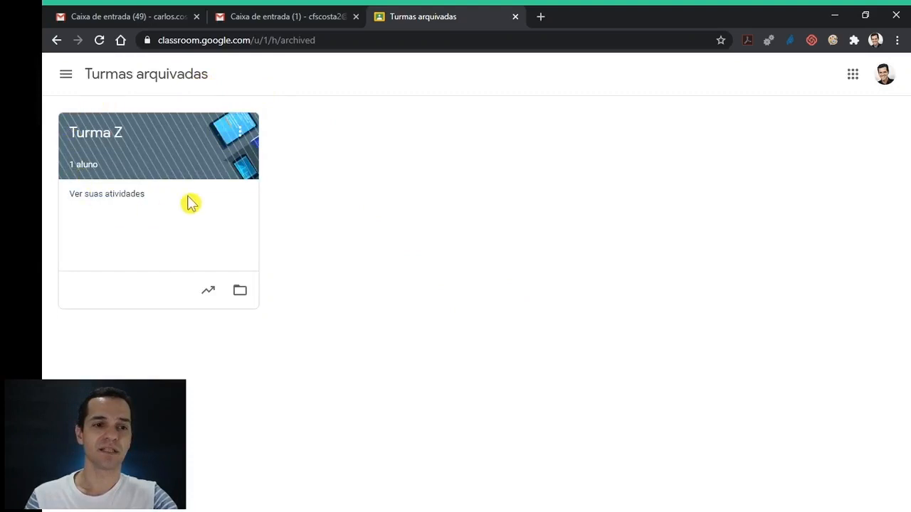
- Restore the archived class Turma Z and return to the class list
left_click(243, 139)
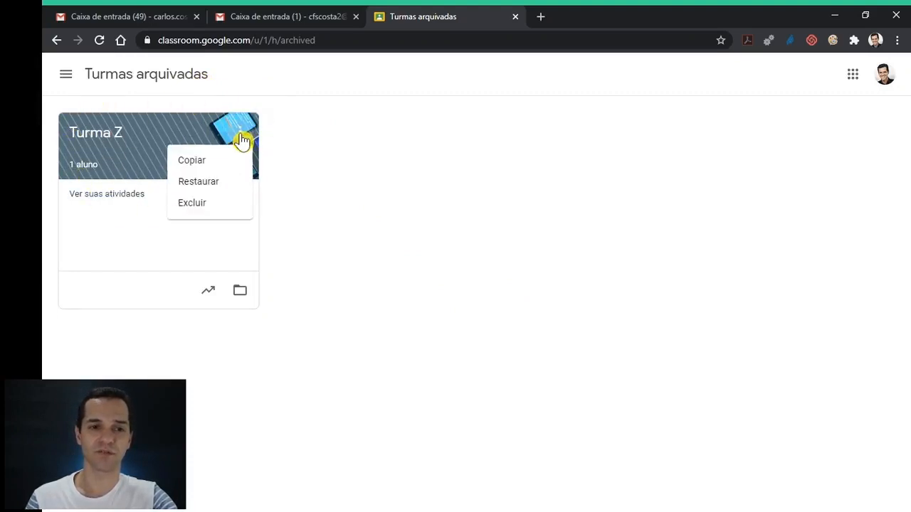
left_click(211, 187)
left_click(562, 343)
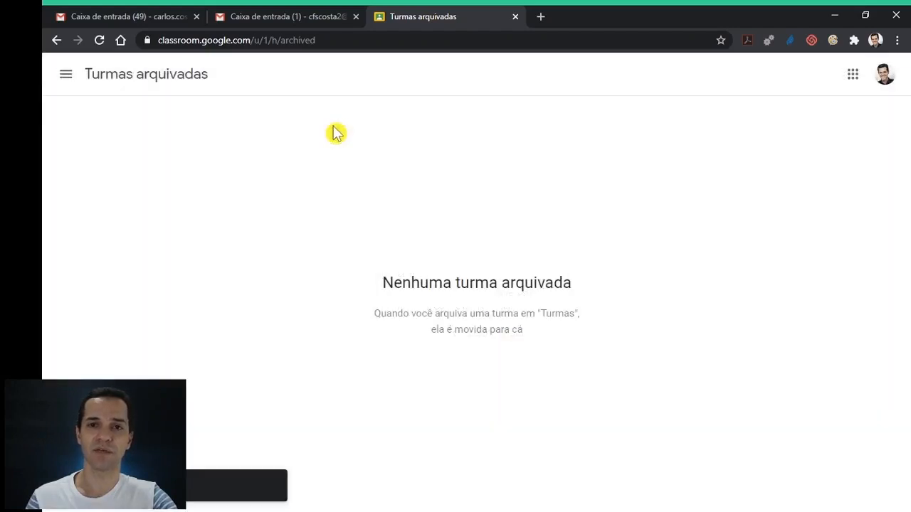
left_click(64, 74)
left_click(115, 83)
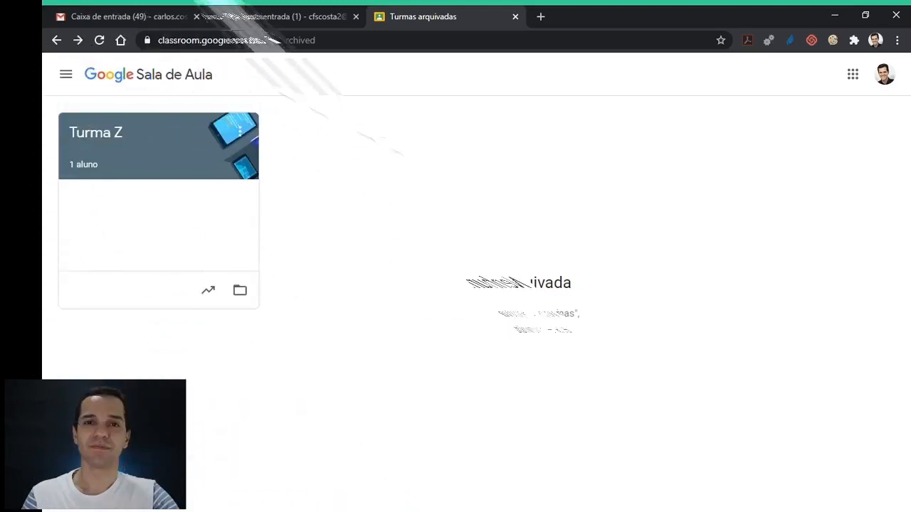